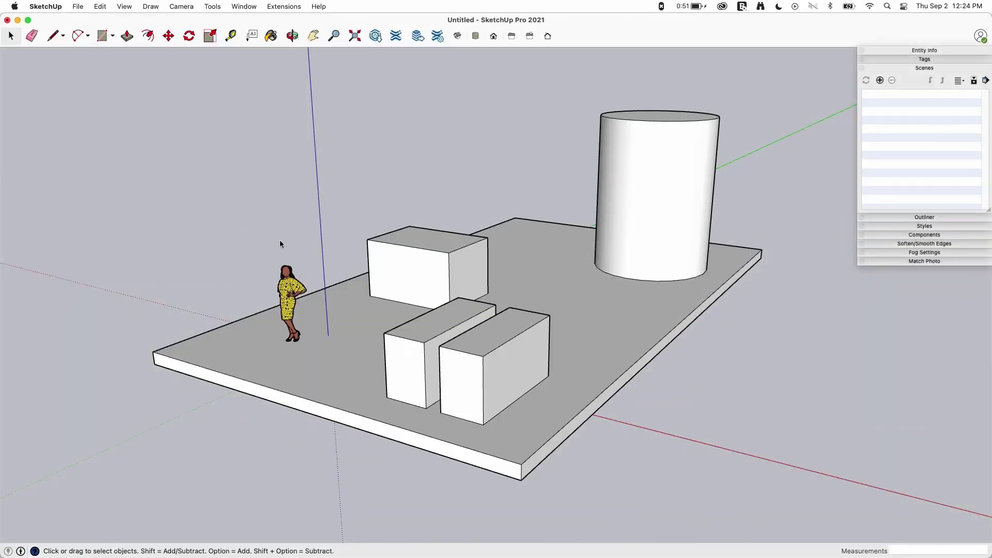
# Orbit the model to a lower perspective view of the slab for the first scene
pyautogui.moveTo(810, 343); pyautogui.dragTo(806, 395, button='middle')
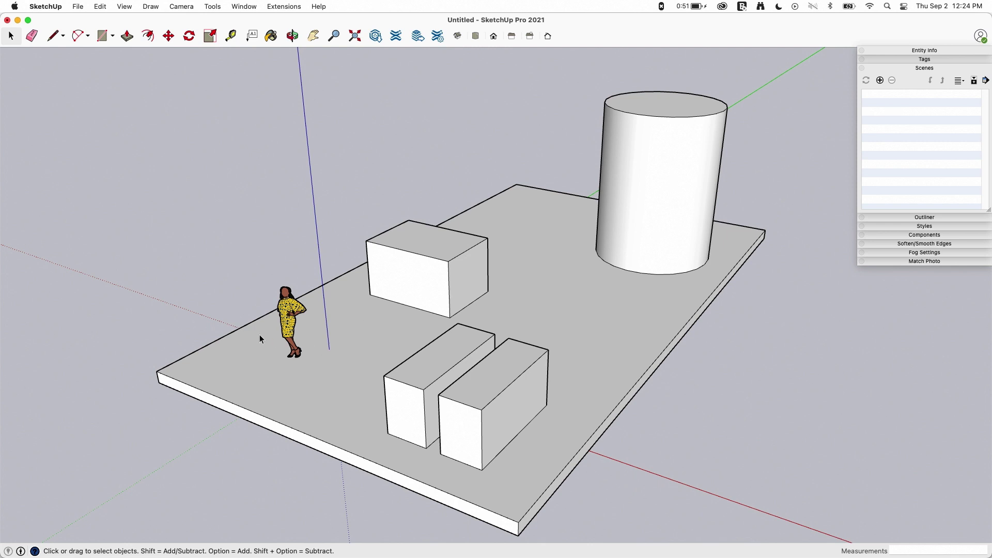
pyautogui.moveTo(659, 297); pyautogui.dragTo(721, 319, button='middle')
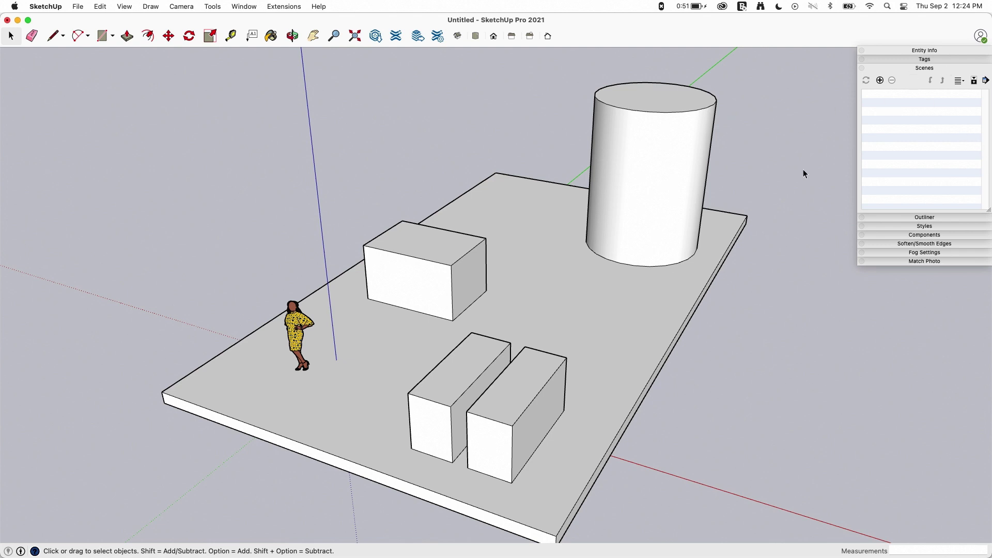
pyautogui.click(124, 6)
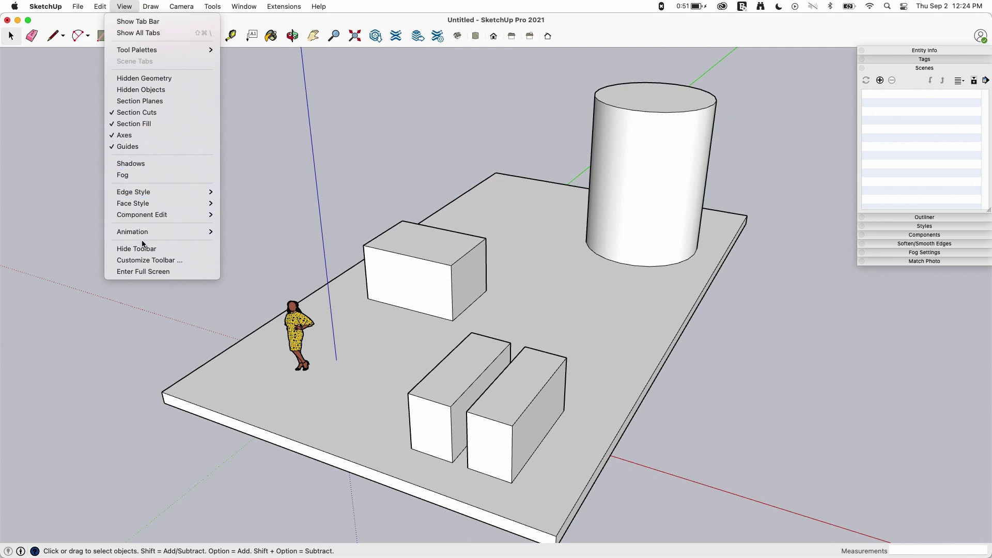
pyautogui.moveTo(144, 236)
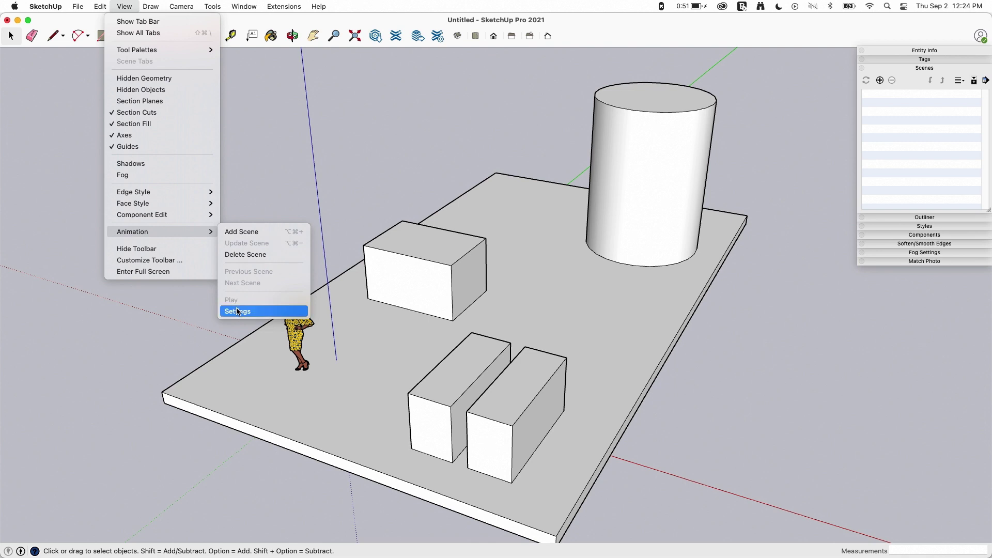
pyautogui.click(696, 327)
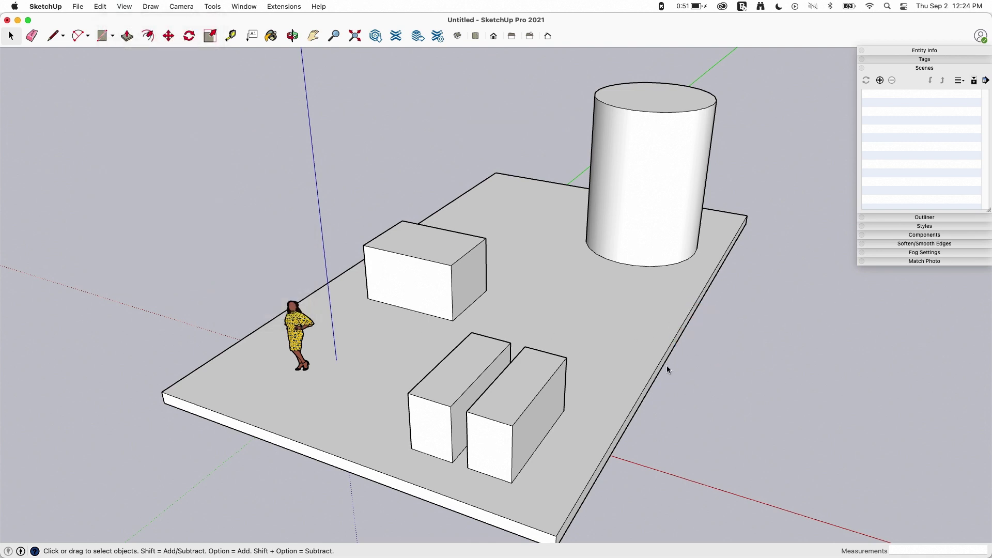
pyautogui.moveTo(647, 350); pyautogui.dragTo(640, 301, button='middle')
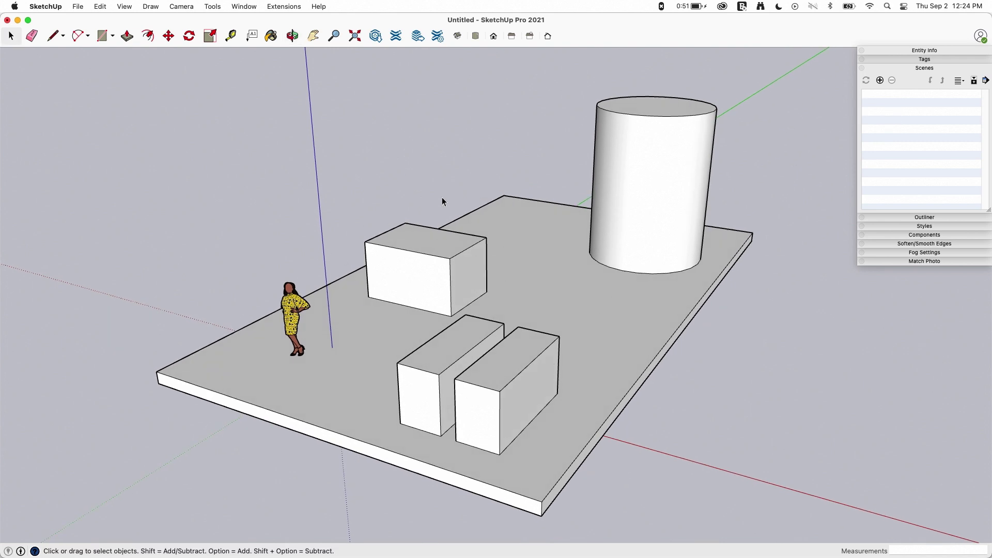
# Save the current view as Scene 1, then orbit to the cylinder side and save Scene 2
pyautogui.click(880, 80)
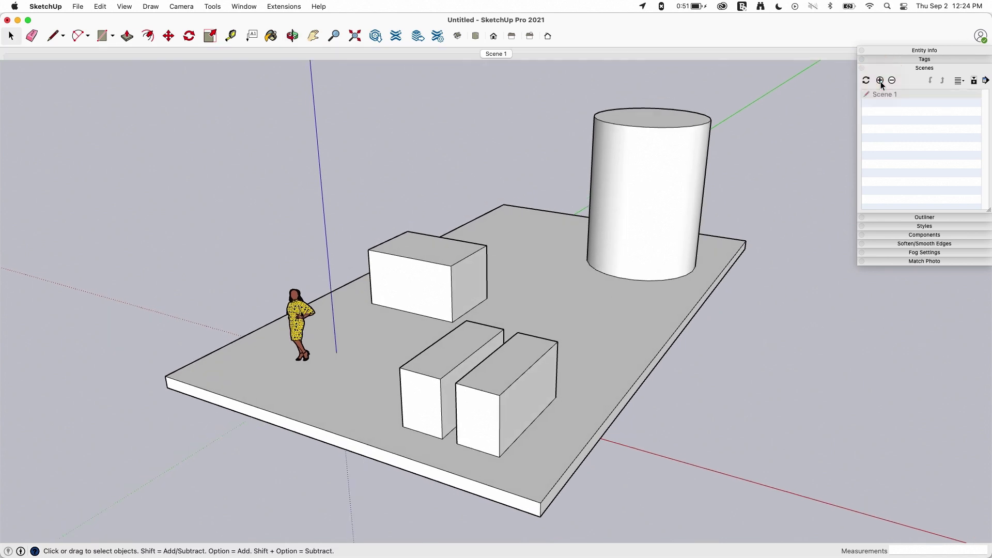
pyautogui.moveTo(825, 234); pyautogui.dragTo(239, 238, button='middle')
pyautogui.scroll(-1, 238, 238)
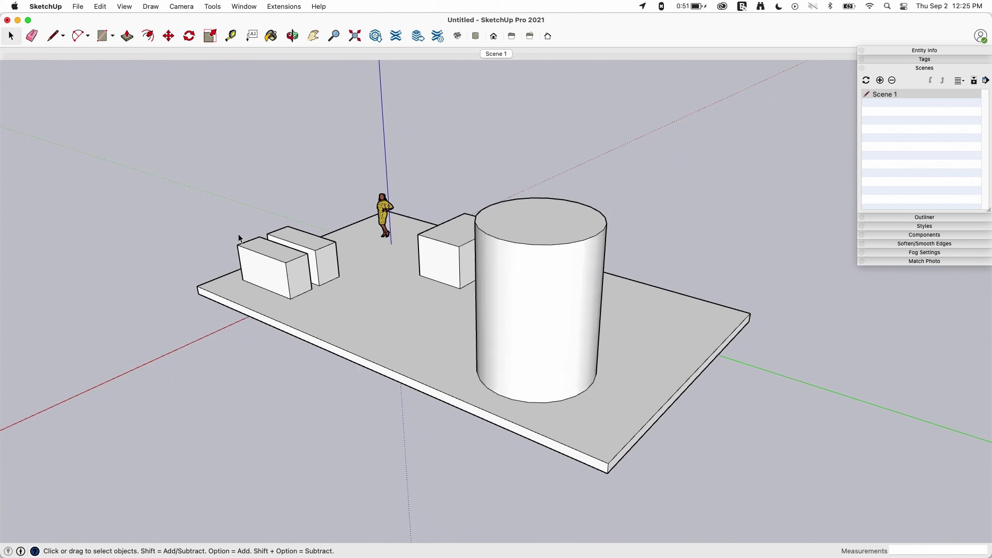
pyautogui.scroll(-1, 310, 233)
pyautogui.moveTo(476, 318); pyautogui.dragTo(496, 298, button='middle')
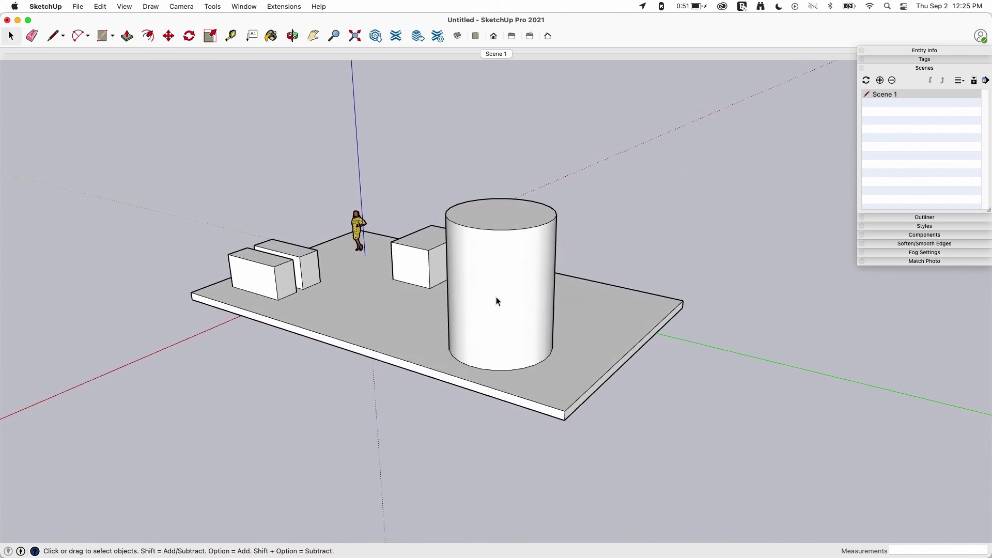
pyautogui.click(880, 80)
# Orbit to a zoomed-in top-down view, save it as Scene 3, and return to Scene 1
pyautogui.moveTo(540, 166); pyautogui.dragTo(711, 515, button='middle')
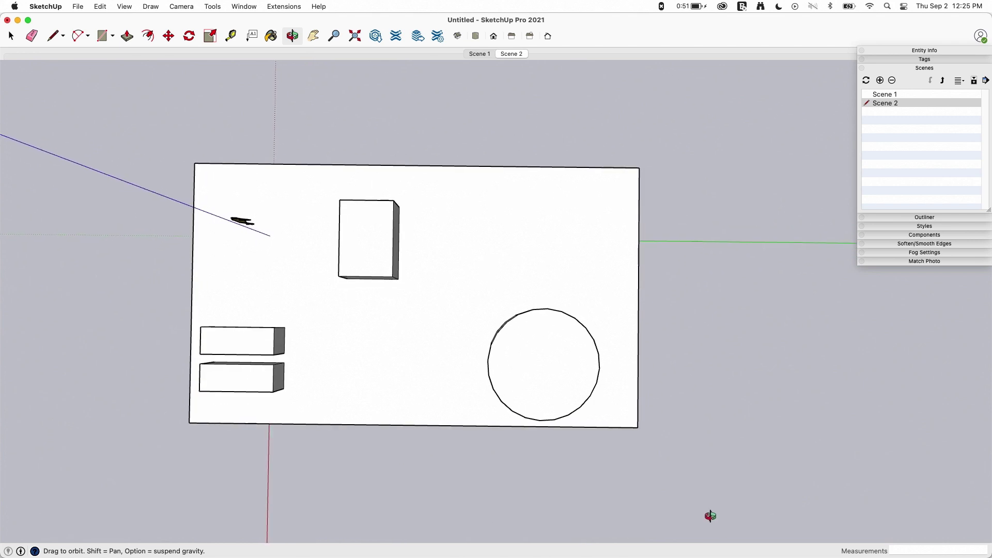
pyautogui.scroll(3, 311, 351)
pyautogui.scroll(2, 345, 255)
pyautogui.scroll(1, 344, 249)
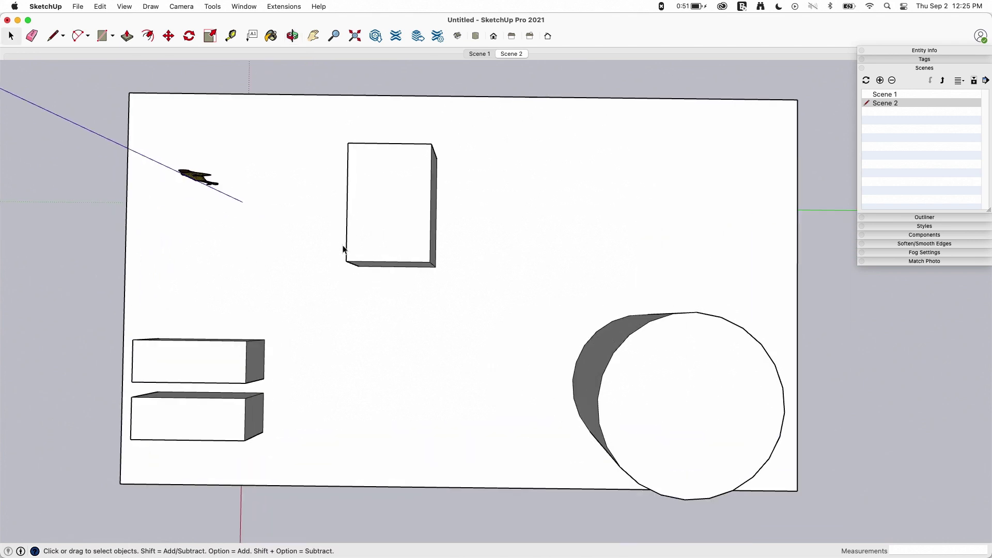
pyautogui.click(882, 80)
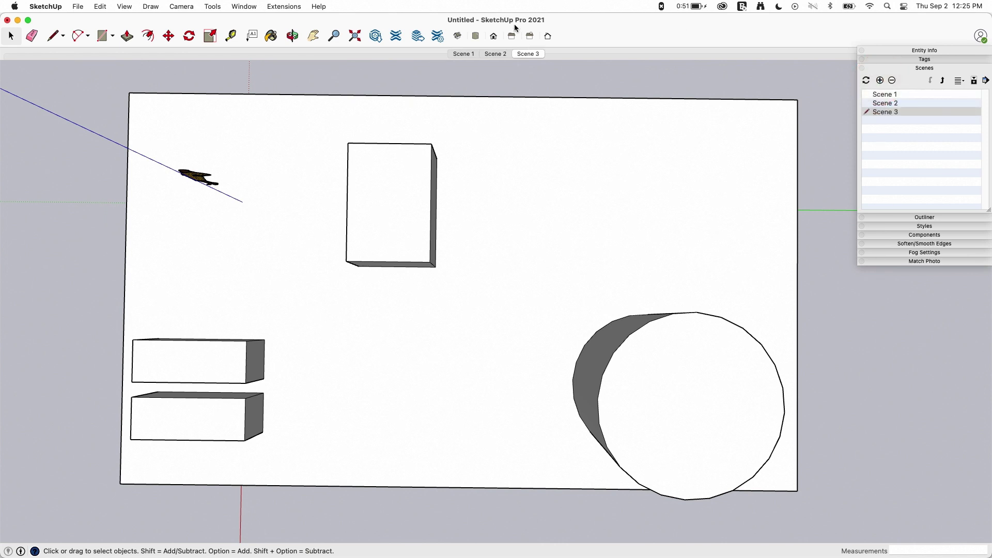
pyautogui.click(463, 54)
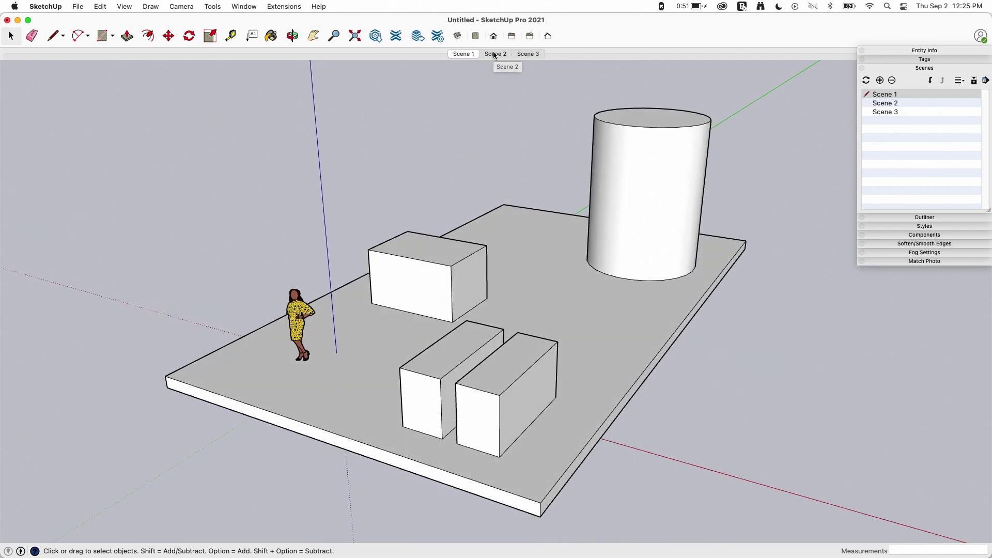
# Preview the transitions to Scene 2, Scene 3 and Scene 1, then show View > Animation
pyautogui.click(494, 54)
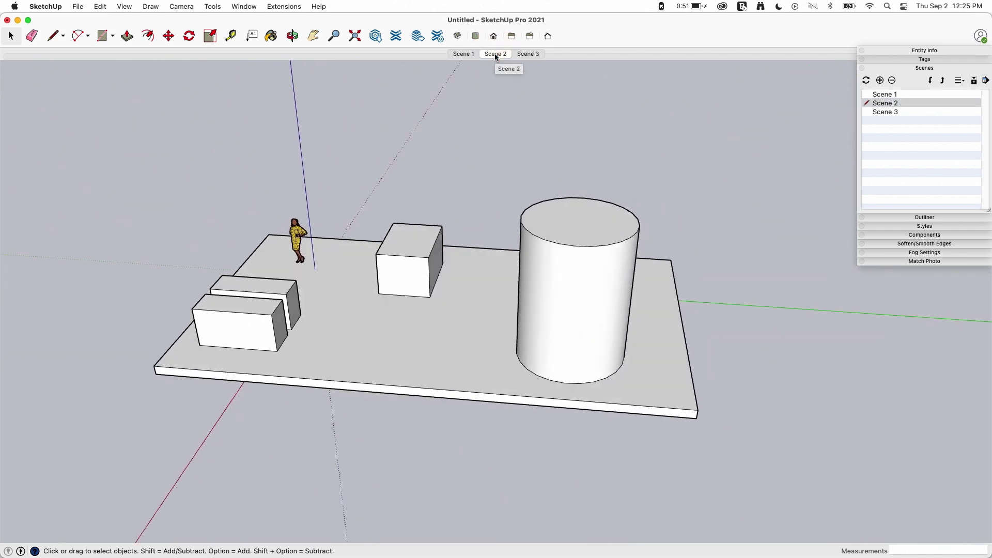
pyautogui.click(528, 54)
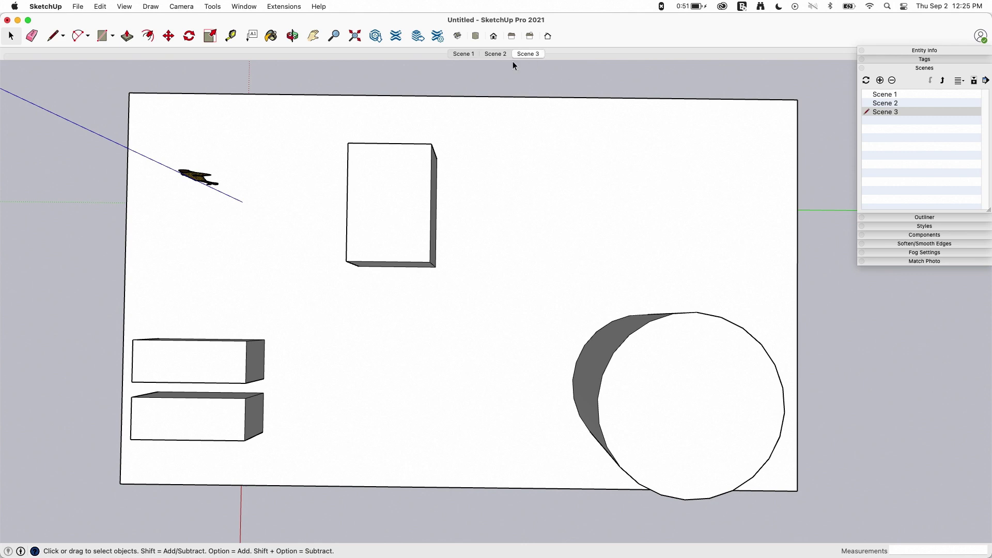
pyautogui.click(462, 54)
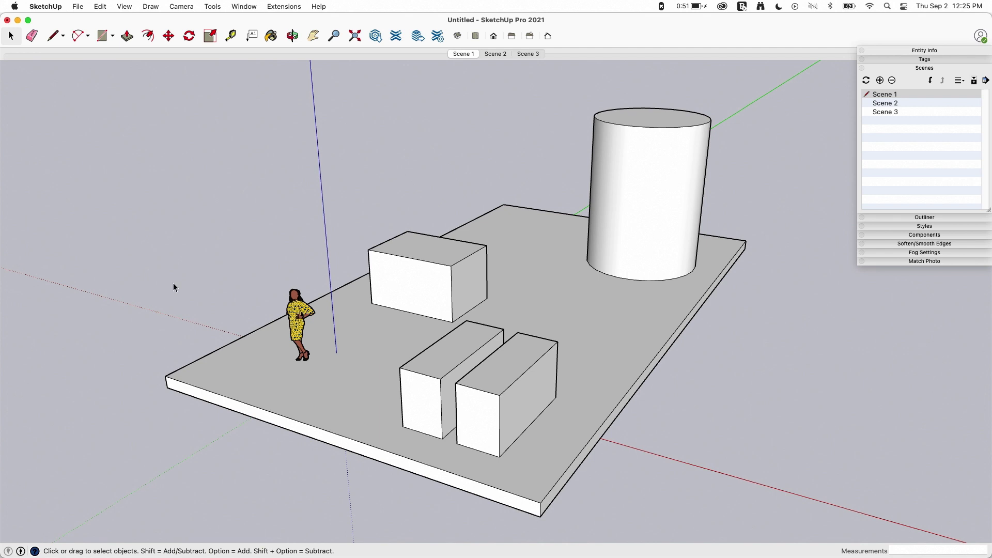
pyautogui.click(124, 6)
pyautogui.click(175, 232)
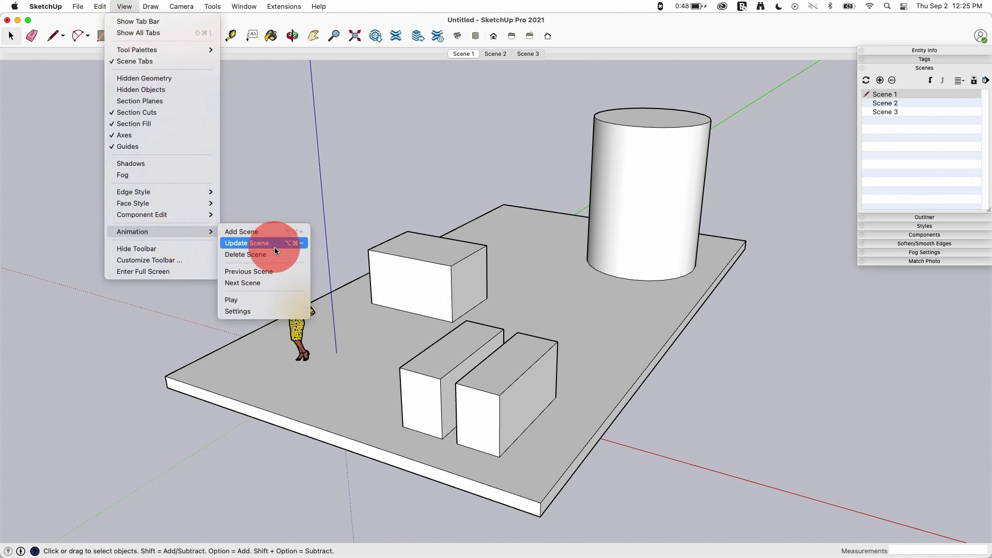
# Open Model Info's Animation settings (2 s transition, 1 s delay) and move the dialog left
pyautogui.click(240, 305)
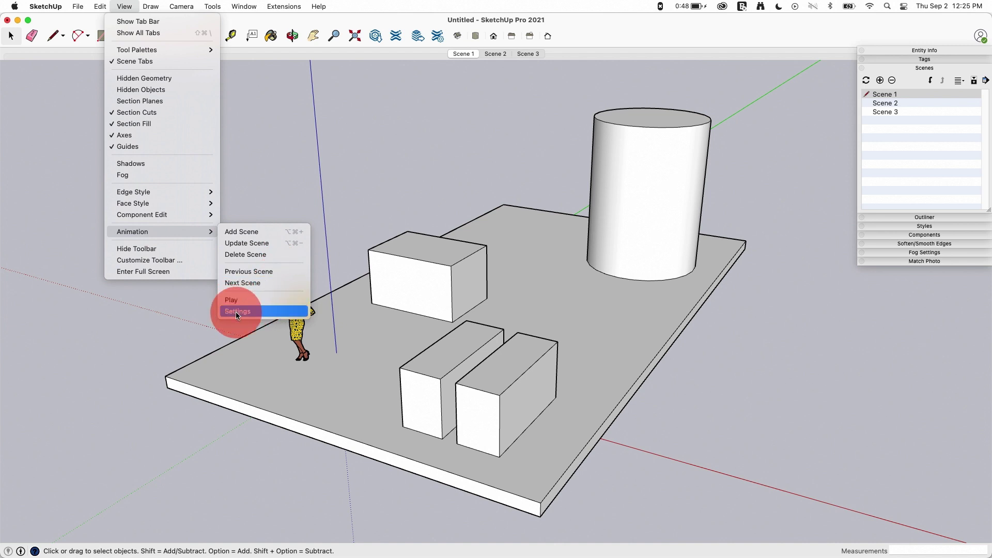
pyautogui.click(237, 312)
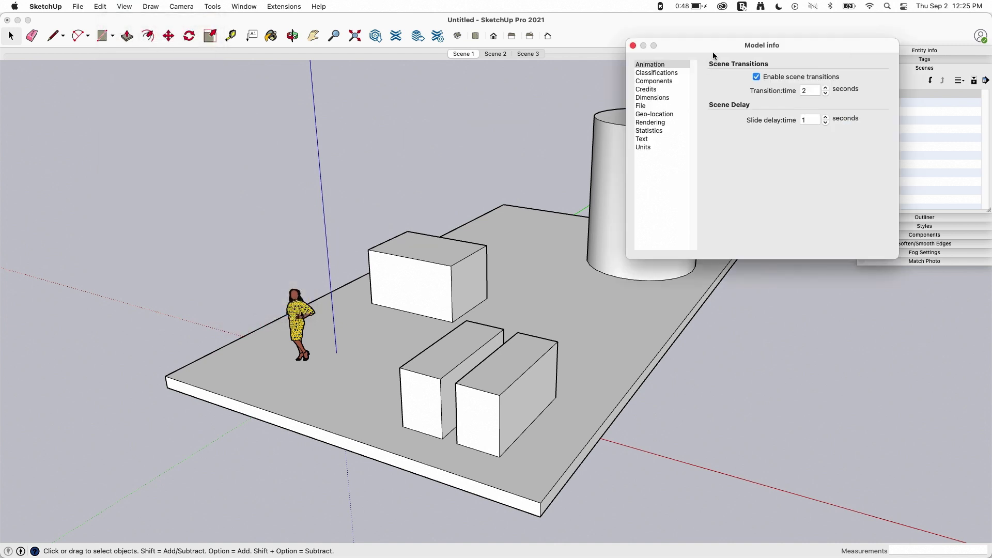
pyautogui.moveTo(711, 47); pyautogui.dragTo(128, 72)
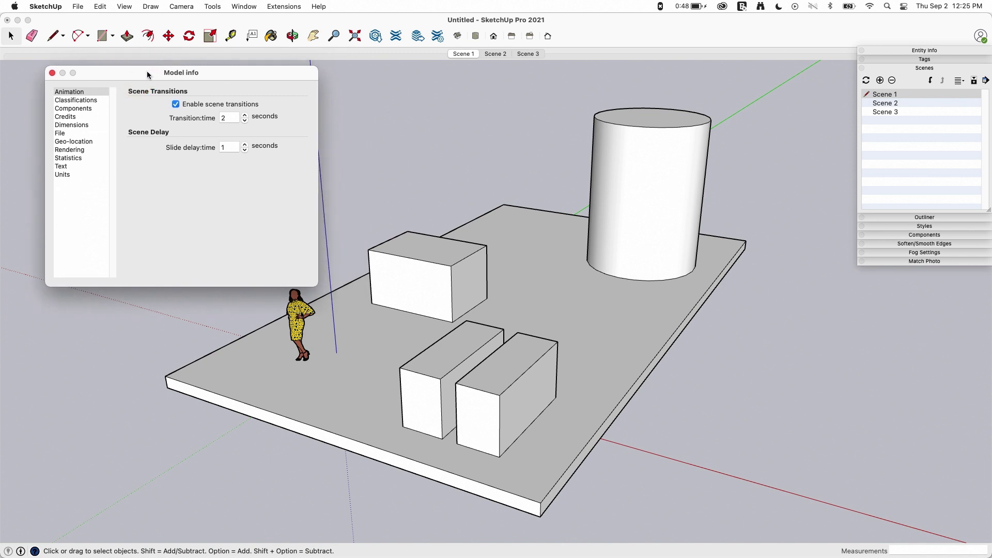
pyautogui.click(239, 7)
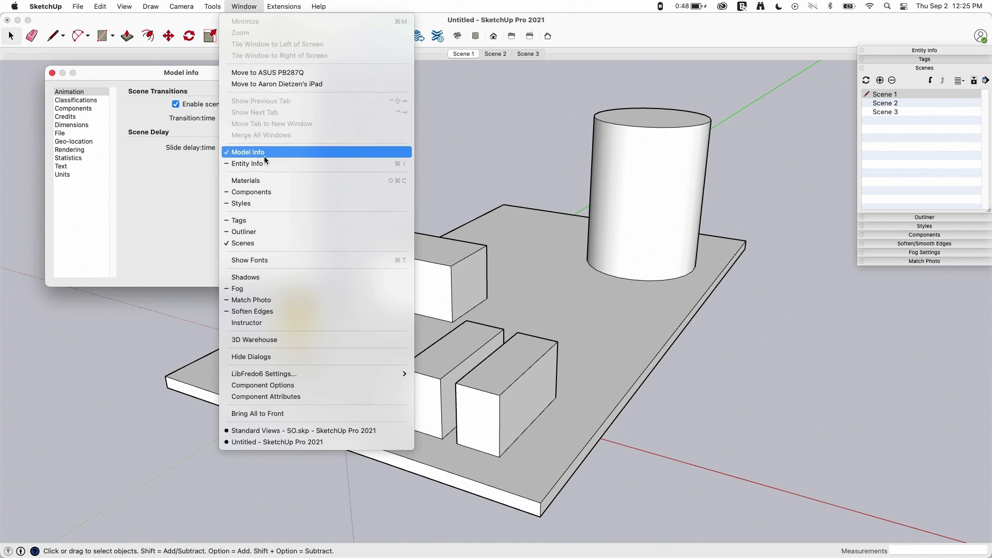
pyautogui.click(168, 73)
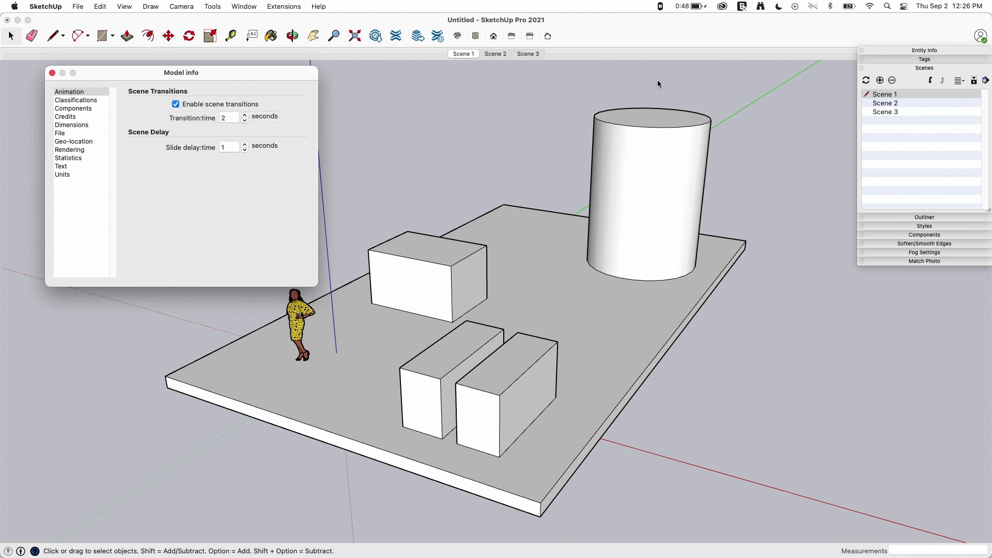
# Disable scene transitions and jump through Scenes 2, 3, 2 and 1 instantly
pyautogui.click(175, 106)
pyautogui.moveTo(239, 78); pyautogui.dragTo(204, 74)
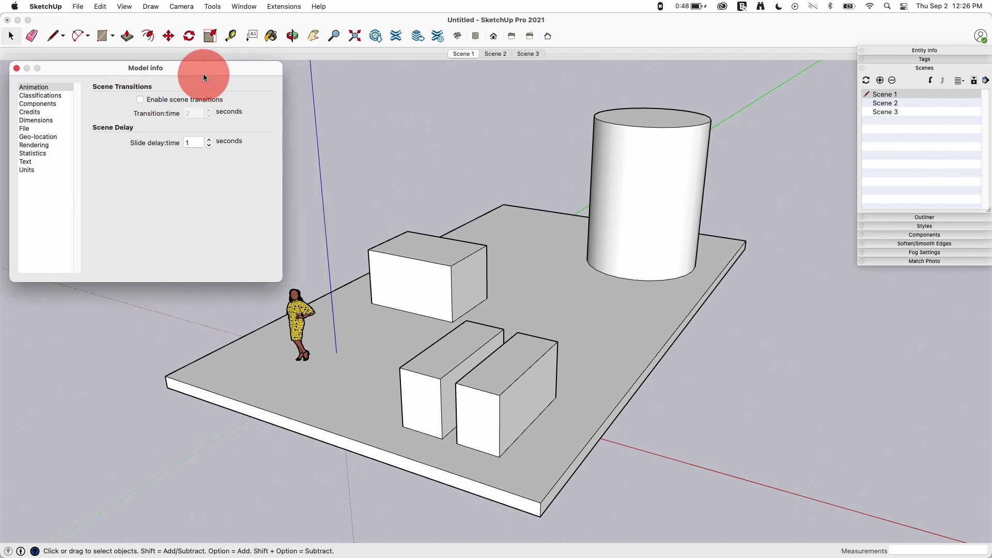
pyautogui.click(495, 54)
pyautogui.click(522, 54)
pyautogui.click(495, 54)
pyautogui.click(467, 54)
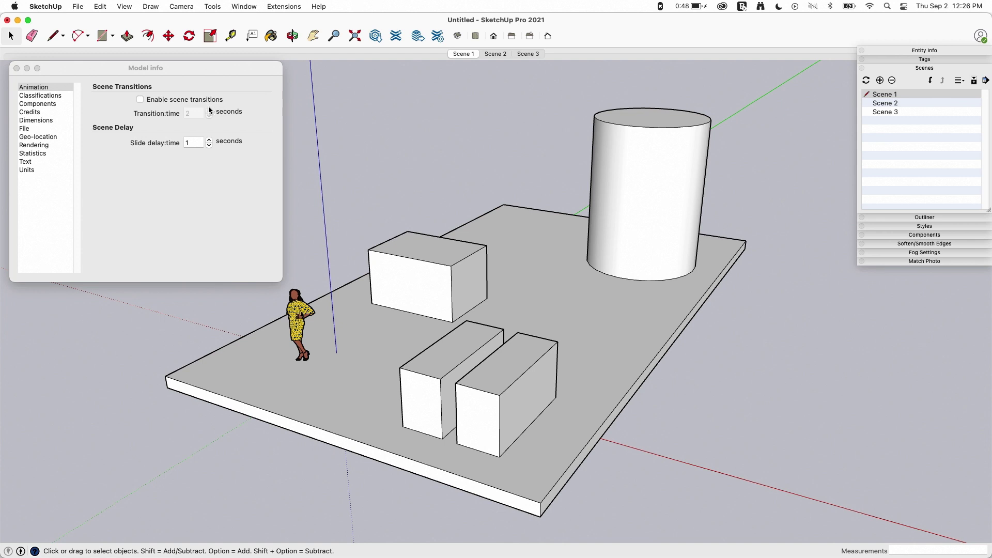
# Re-enable scene transitions and raise the transition time to 4 seconds
pyautogui.click(140, 100)
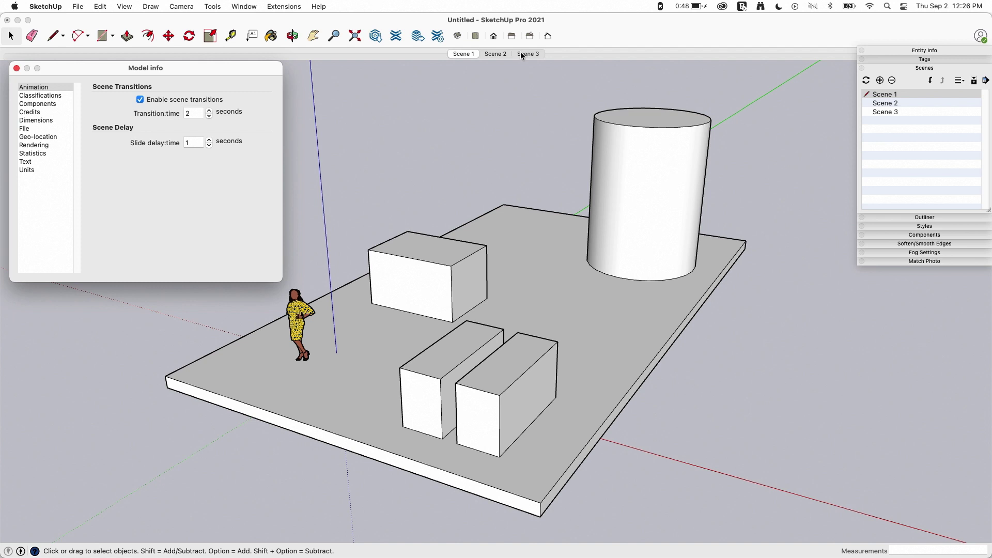
pyautogui.click(210, 111)
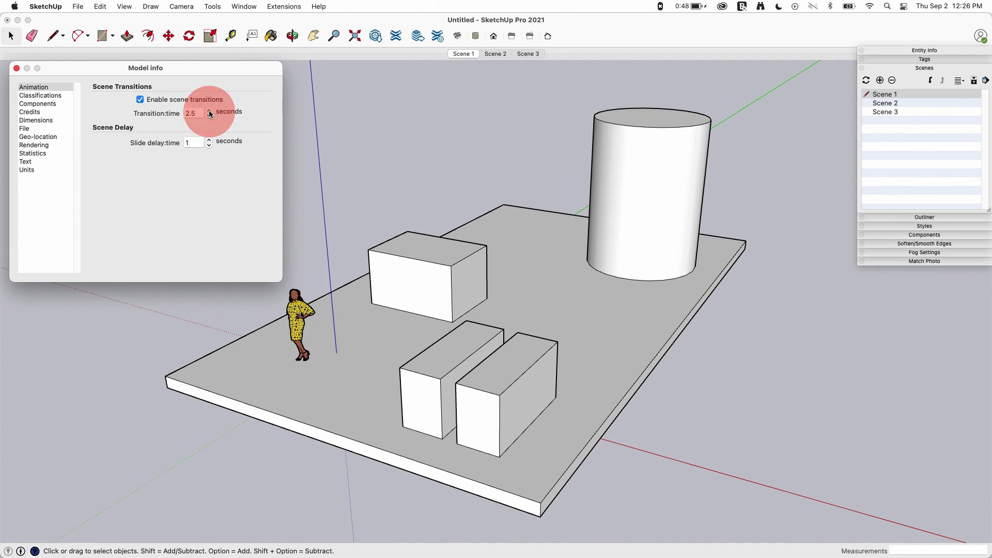
pyautogui.click(210, 110)
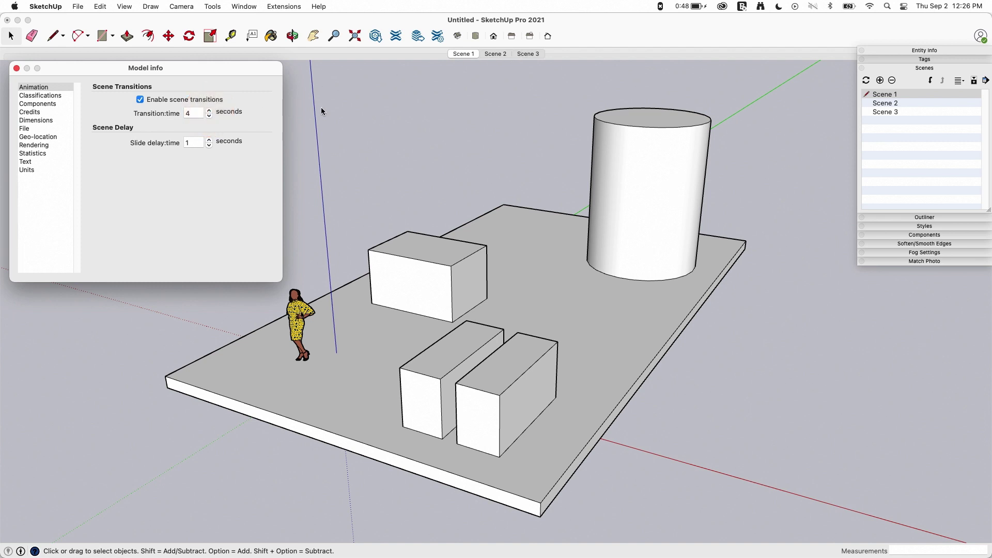
# Preview the 4-second transitions through Scenes 2, 3, 1, 2 and finally Scene 3
pyautogui.click(491, 54)
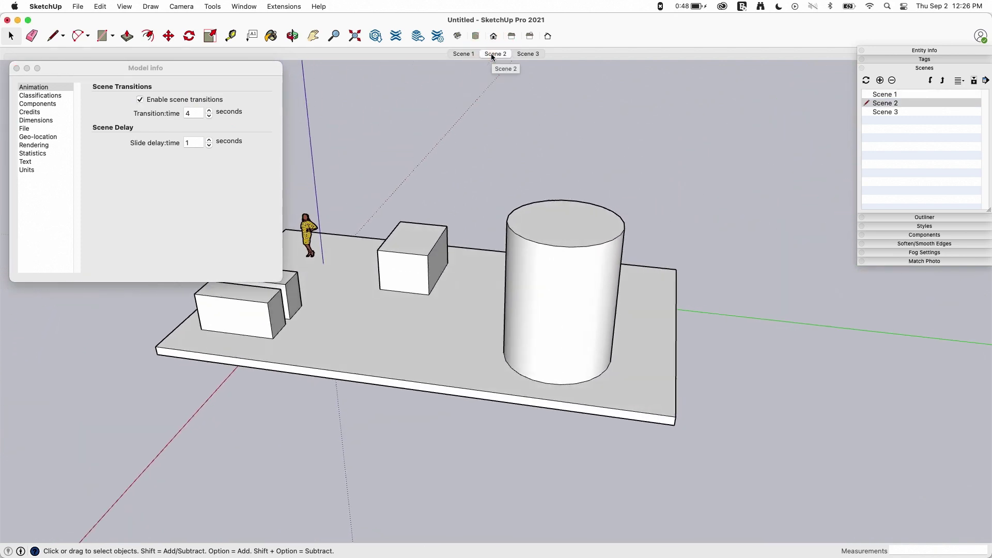
pyautogui.click(527, 53)
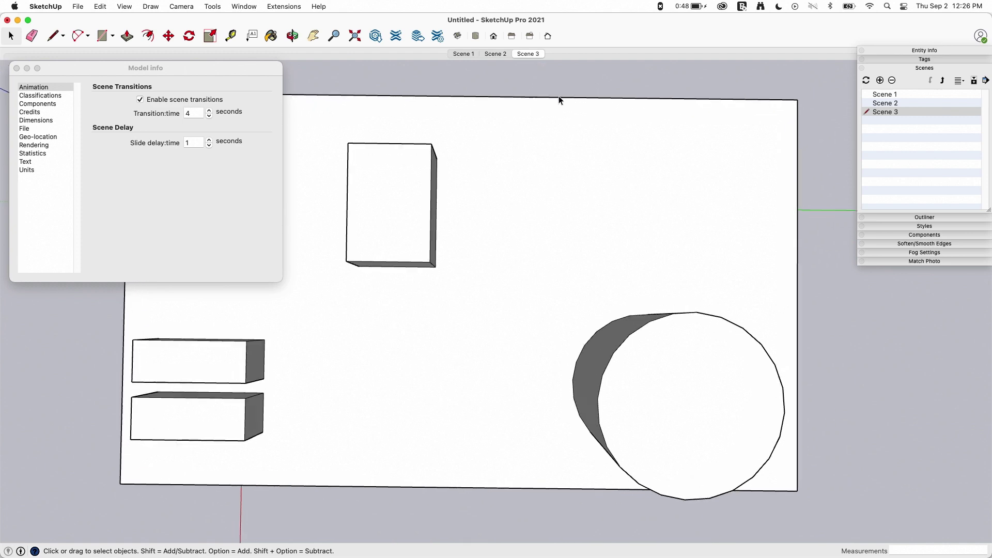
pyautogui.click(462, 54)
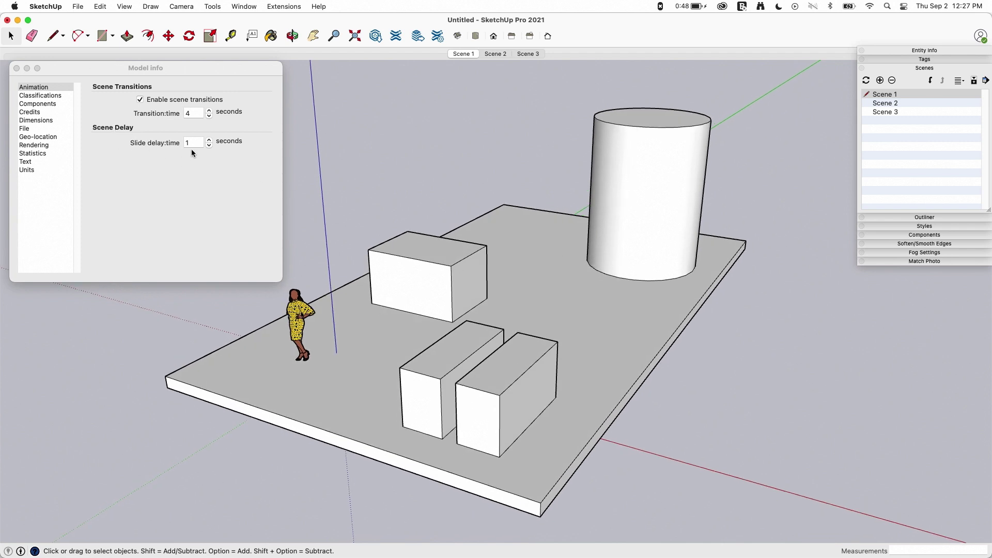
pyautogui.click(494, 54)
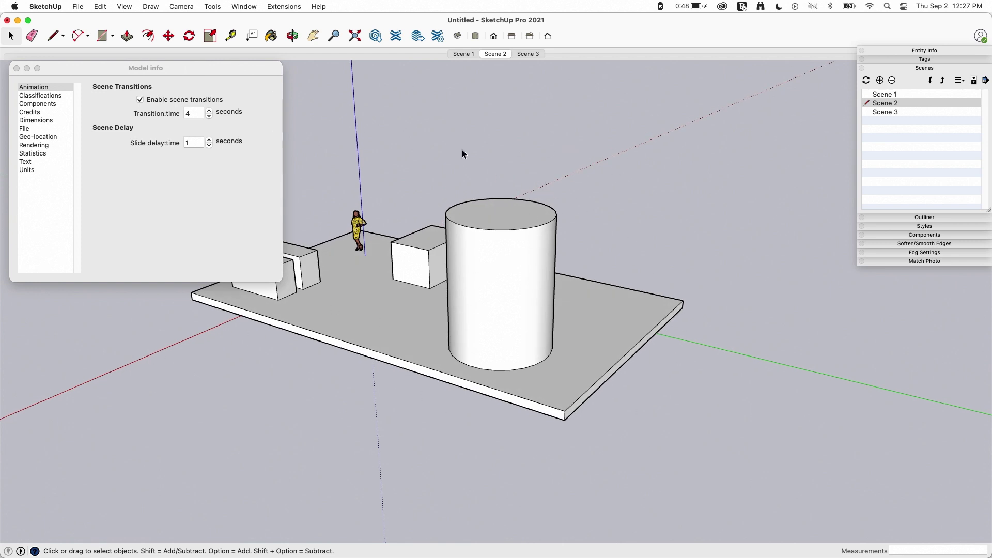
pyautogui.click(529, 54)
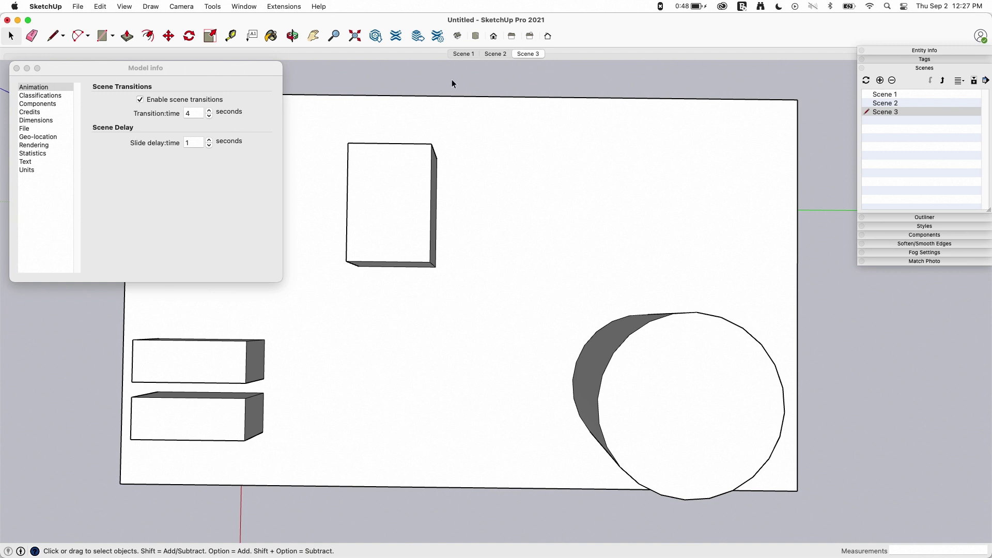
# Raise the slide delay to 2 seconds and return to the Scene 1 view
pyautogui.click(210, 140)
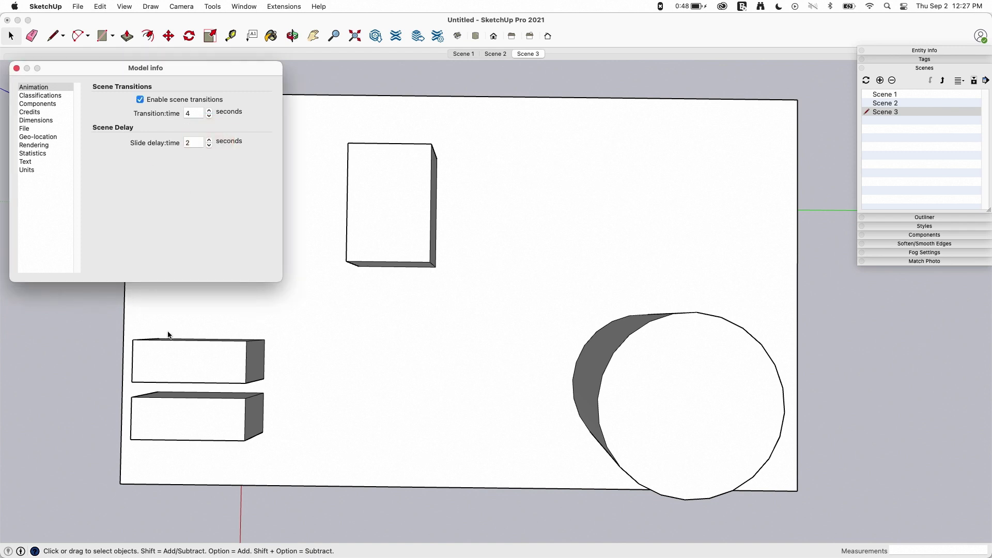
pyautogui.click(461, 53)
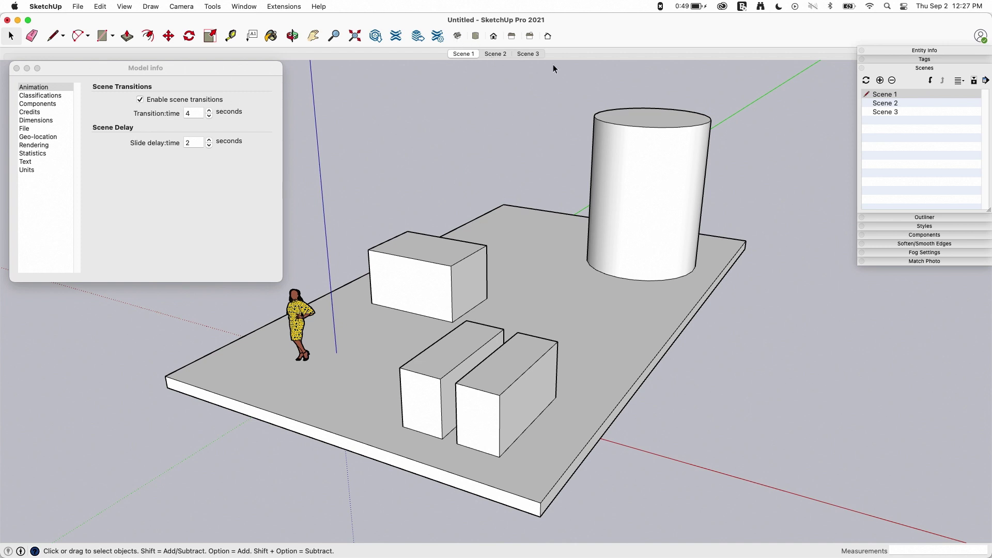
# Close Model Info and start the scene animation via View > Animation > Play
pyautogui.click(16, 68)
pyautogui.click(124, 8)
pyautogui.moveTo(160, 233)
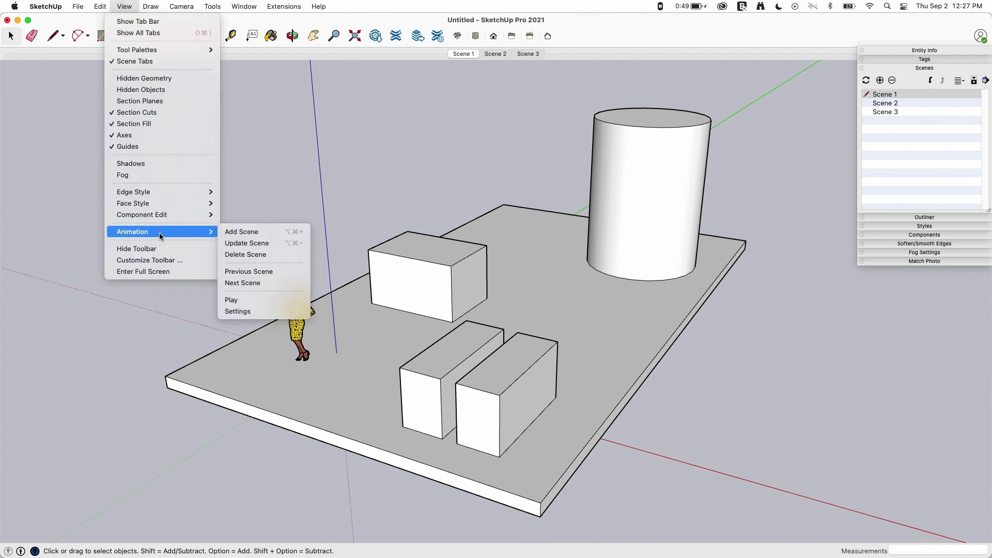
pyautogui.click(241, 302)
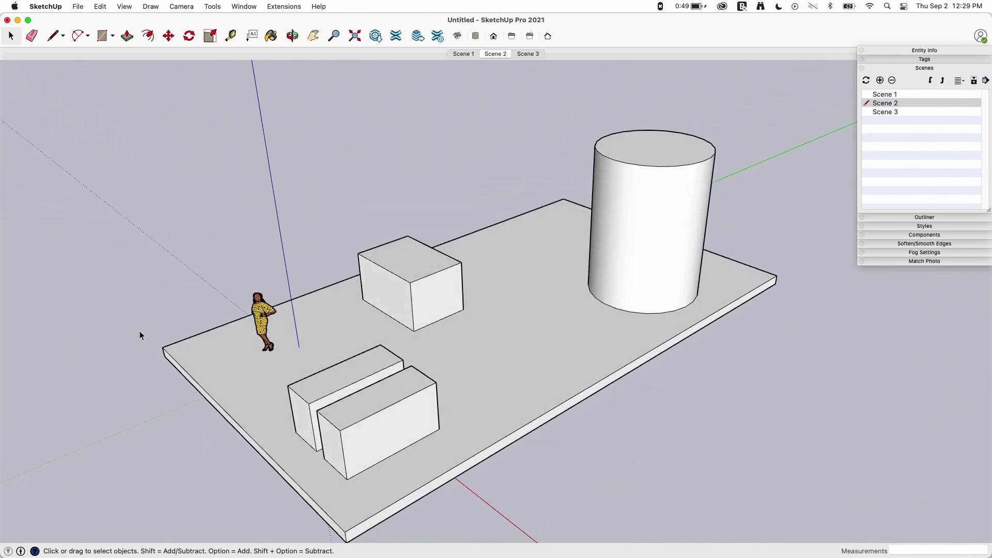
# Replay the animation from a scene tab's context menu, stop it, and orbit to a new angle
pyautogui.click(380, 184)
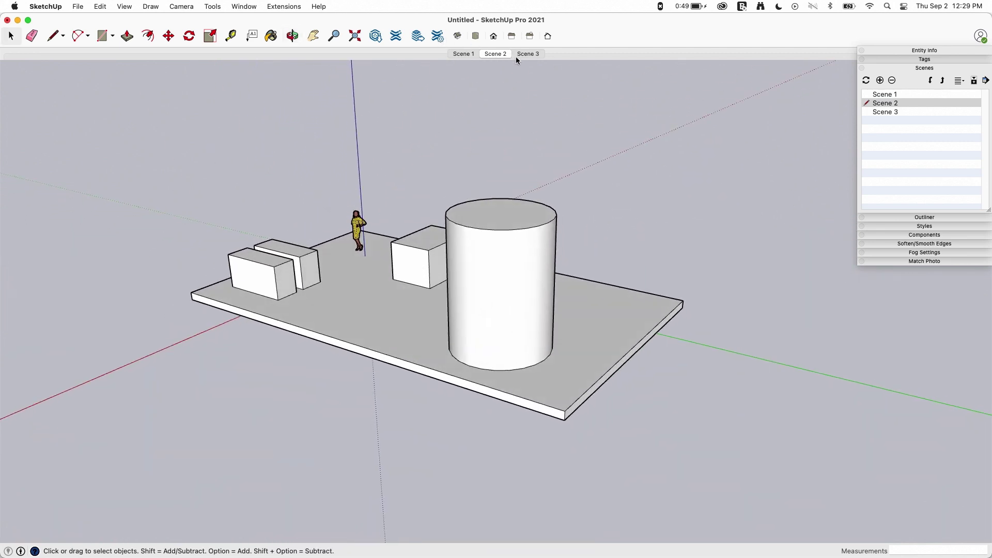
pyautogui.rightClick(498, 52)
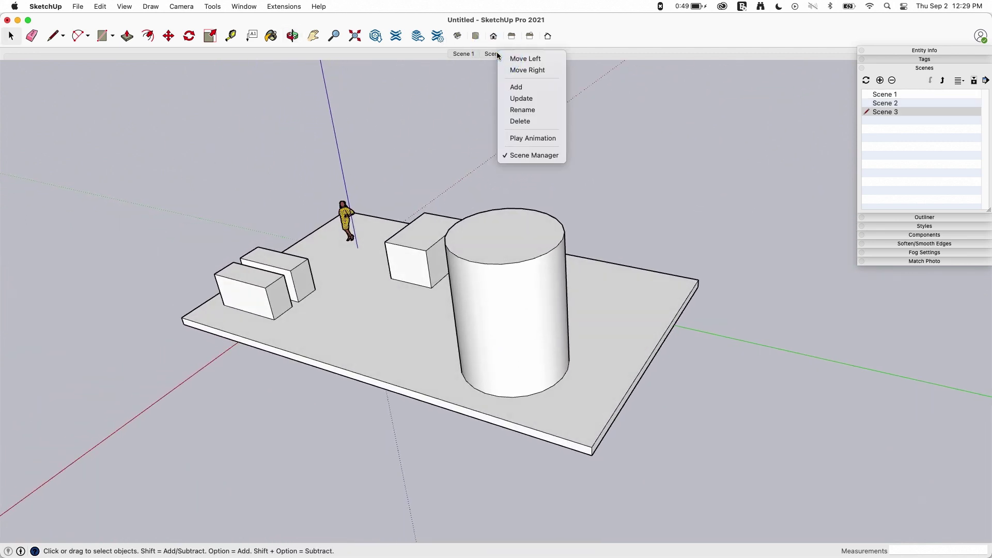
pyautogui.click(535, 138)
pyautogui.click(639, 145)
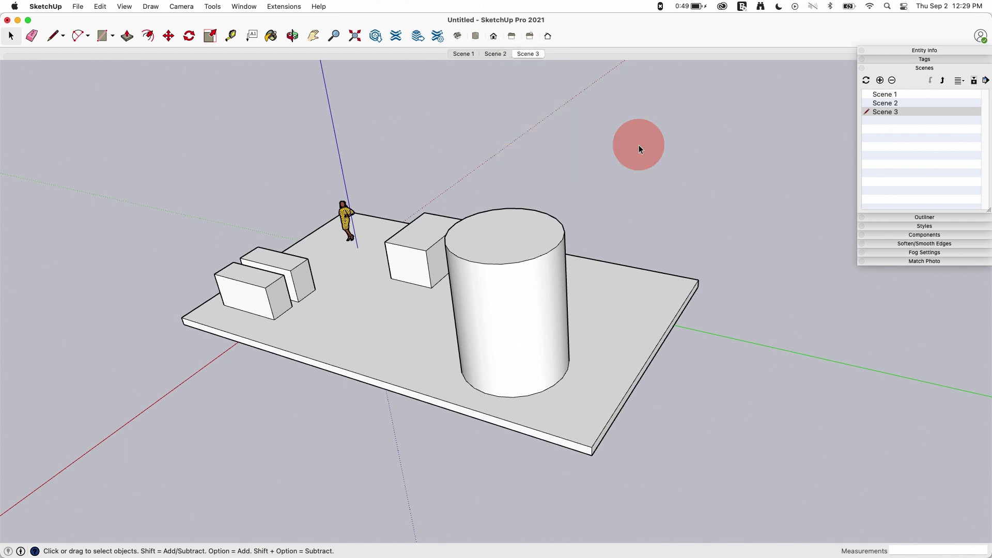
pyautogui.moveTo(535, 323); pyautogui.dragTo(349, 257, button='middle')
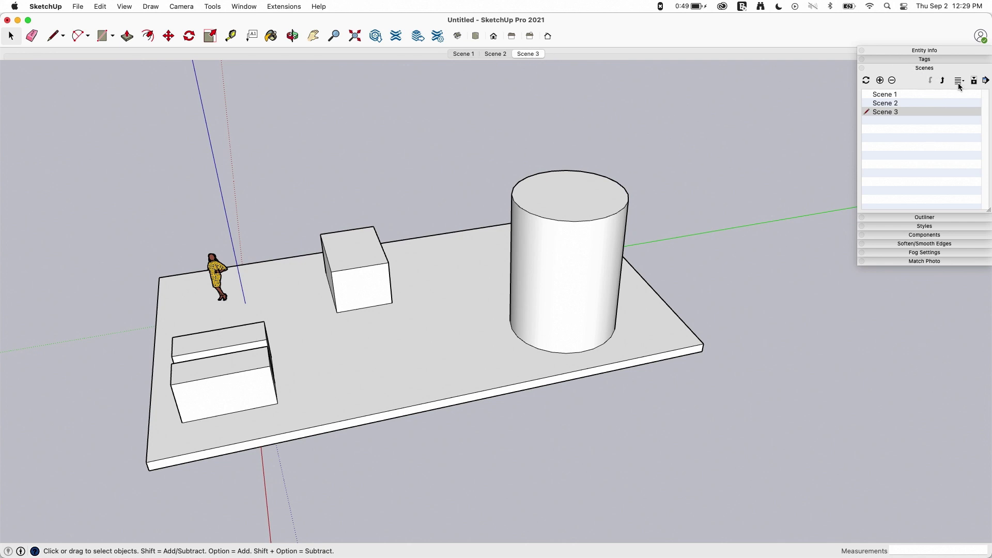
# Show scene details and uncheck Include in animation for Scene 3
pyautogui.click(975, 81)
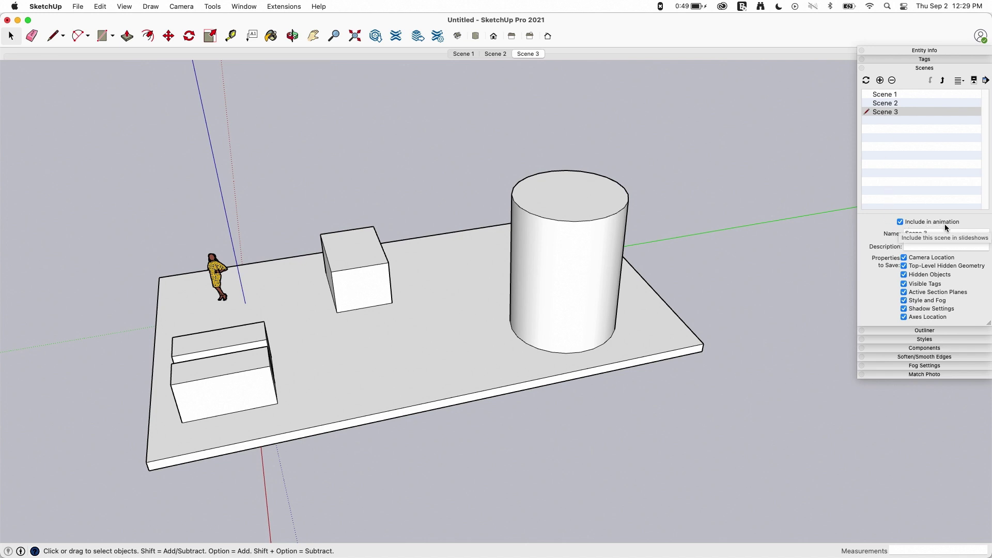
pyautogui.click(901, 222)
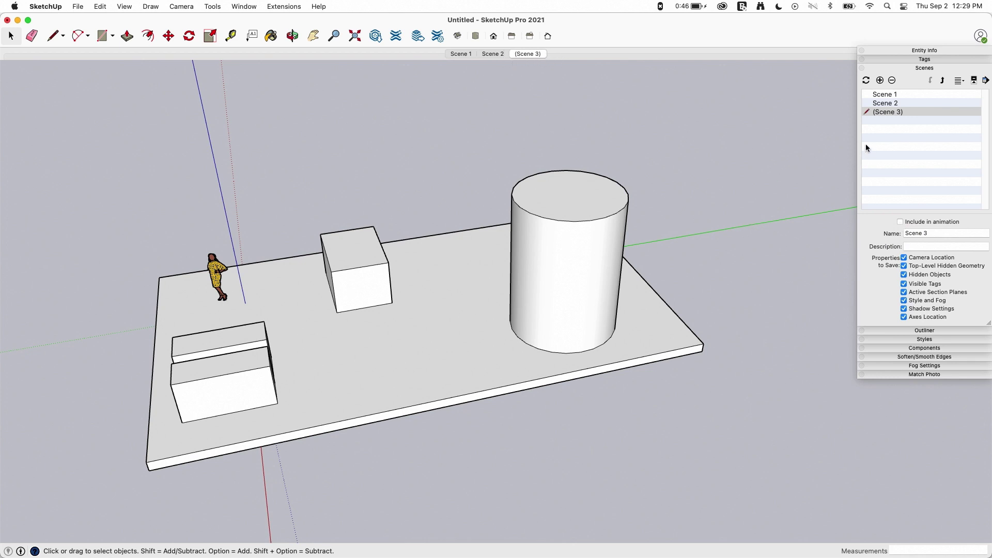
# Collapse the Scenes panel and play the animation from Scene 1, skipping the excluded Scene 3
pyautogui.click(876, 67)
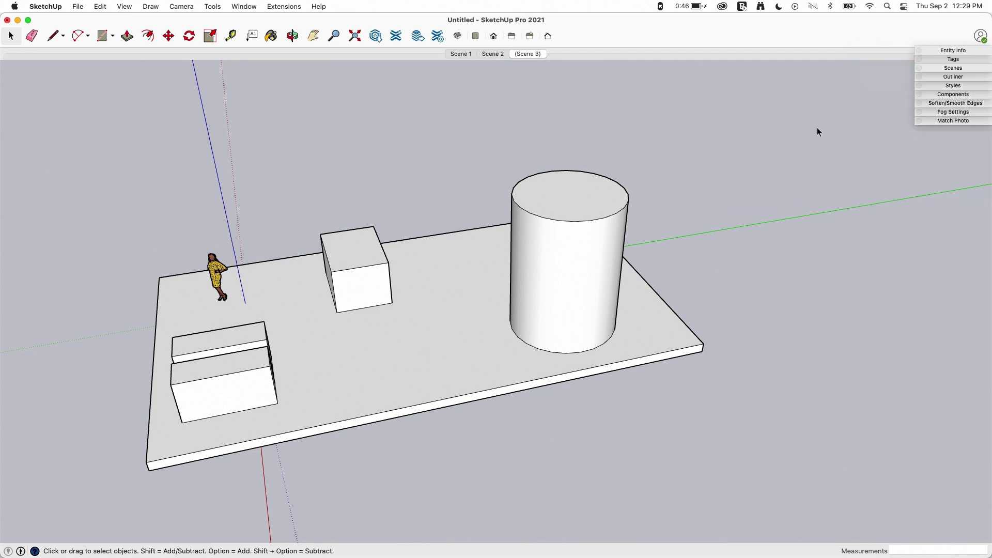
pyautogui.click(462, 54)
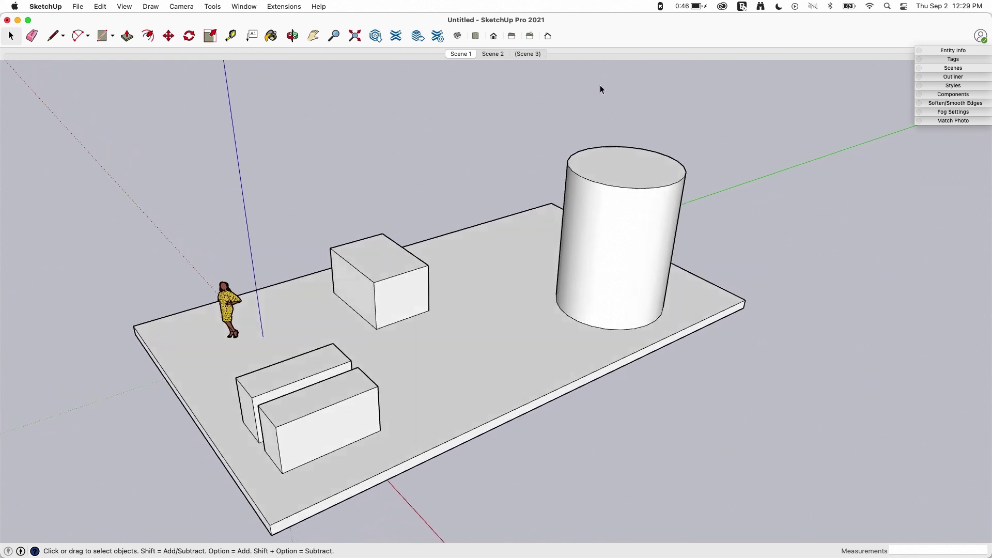
pyautogui.rightClick(456, 54)
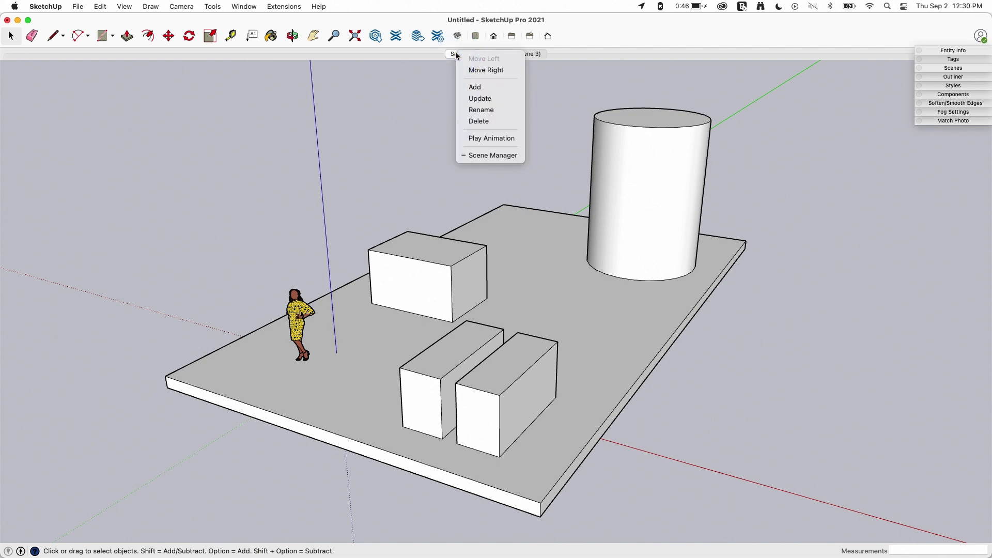
pyautogui.click(491, 138)
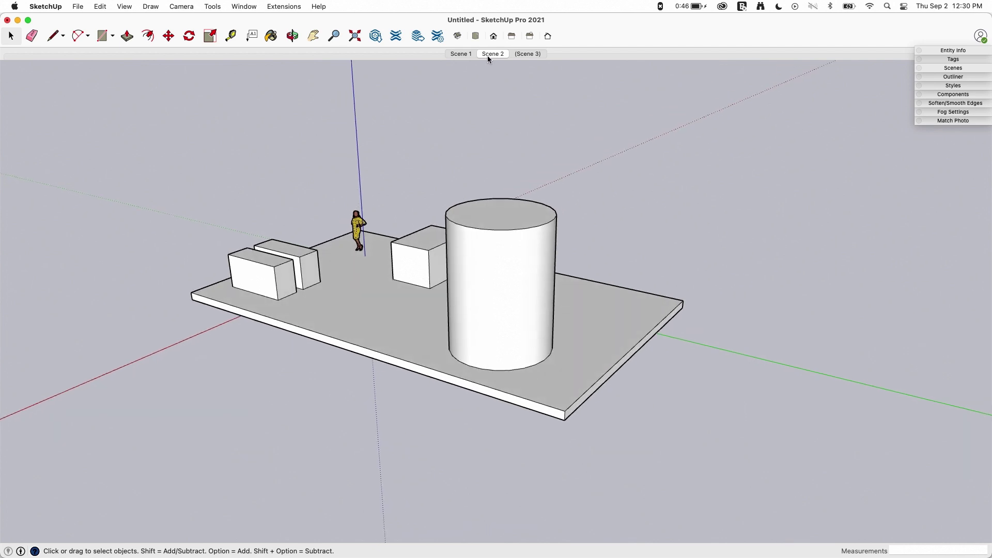
# Return to the Scene 1 view after the animation ends
pyautogui.click(467, 54)
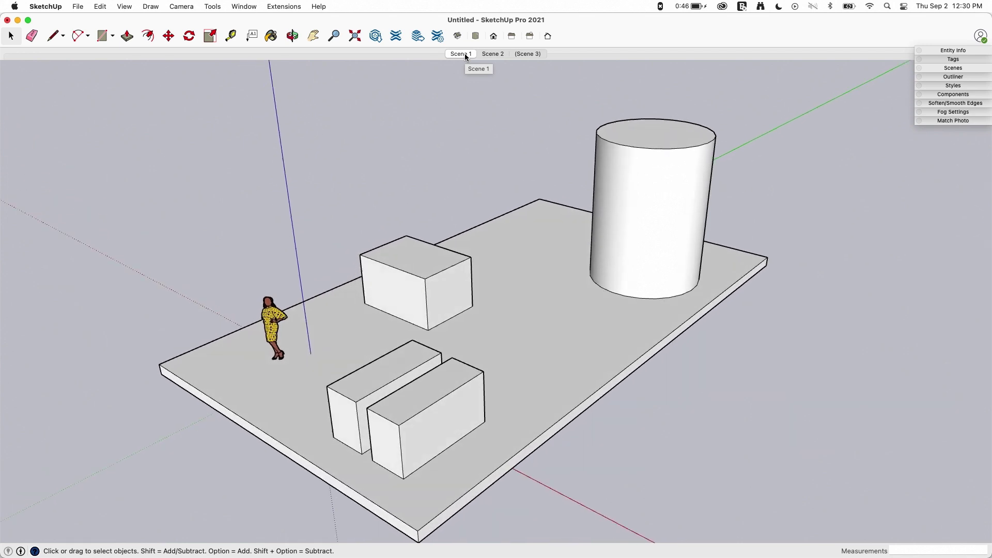
pyautogui.click(464, 54)
pyautogui.rightClick(464, 54)
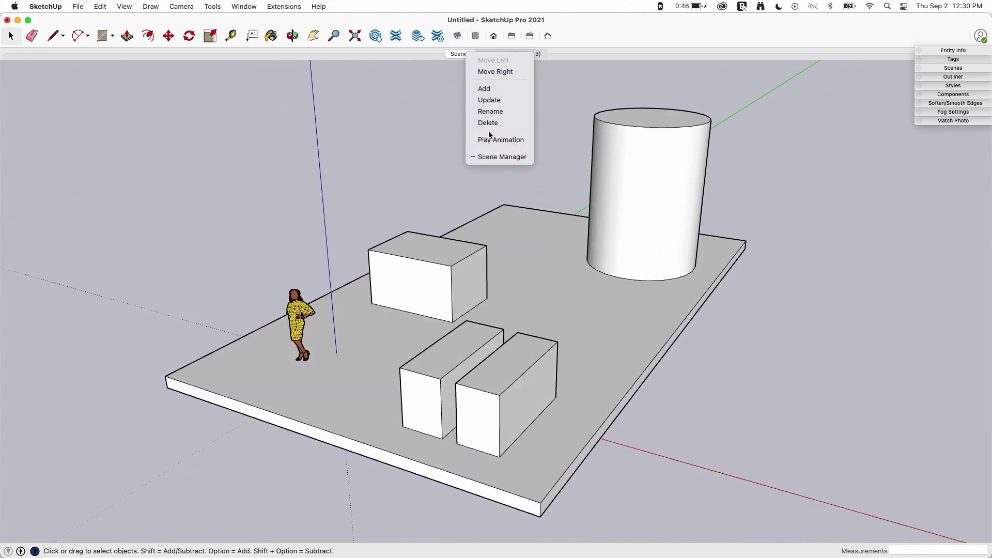
pyautogui.click(386, 171)
pyautogui.middleClick(381, 247)
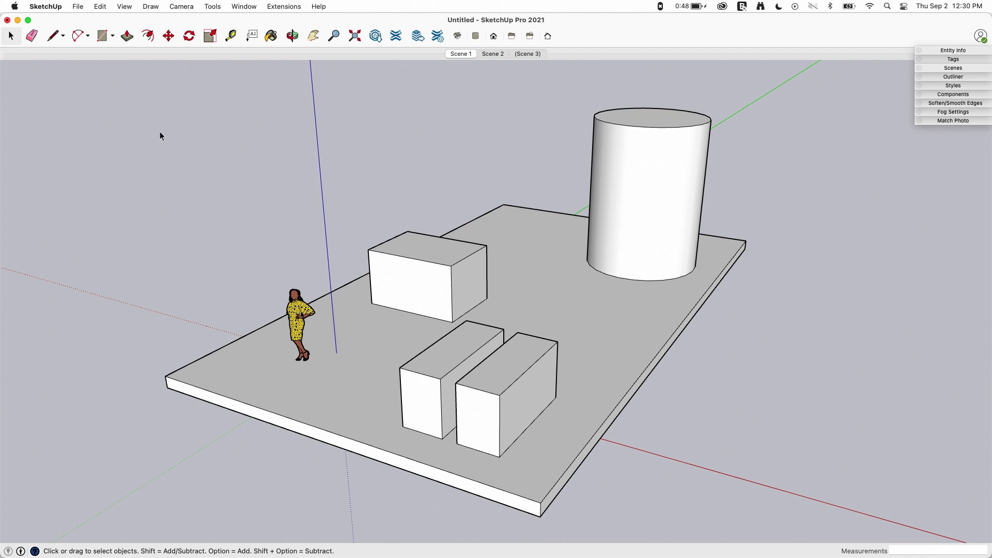
# Set the animation slide delay to 0 seconds in View > Animation > Settings
pyautogui.click(124, 7)
pyautogui.click(137, 233)
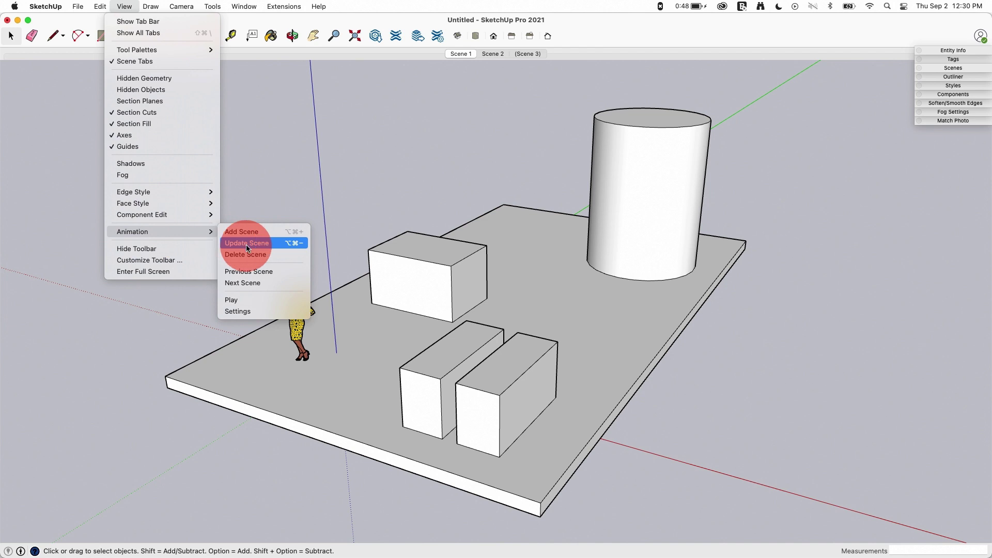
pyautogui.click(249, 311)
pyautogui.click(210, 146)
pyautogui.click(209, 140)
pyautogui.click(373, 148)
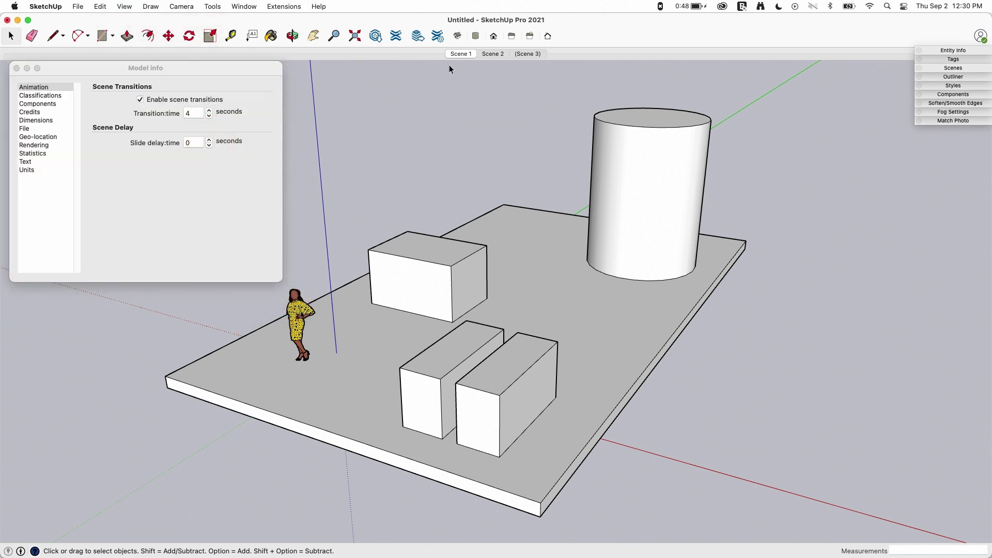
# Play the animation with no slide delay, then close the Model Info window
pyautogui.rightClick(463, 53)
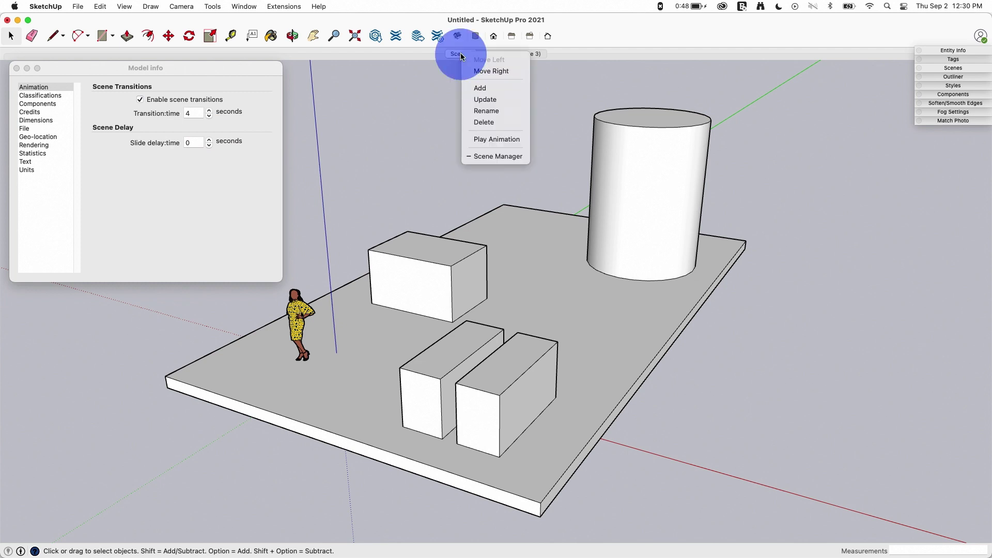
pyautogui.click(490, 140)
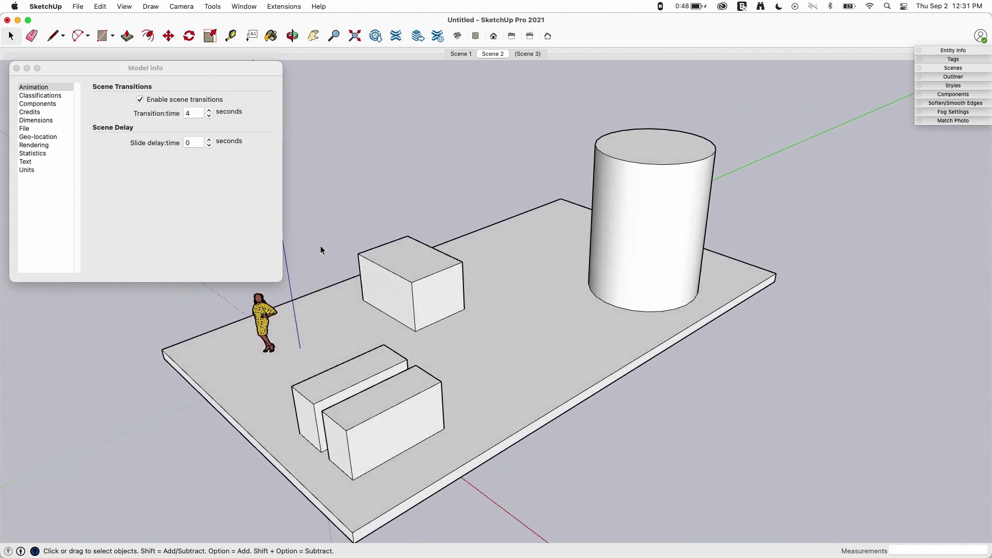
pyautogui.click(15, 68)
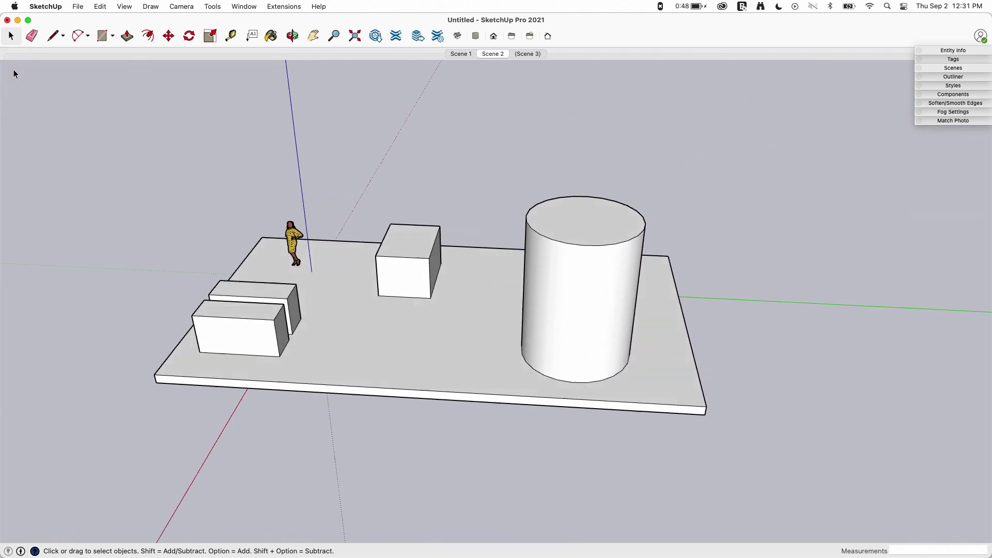